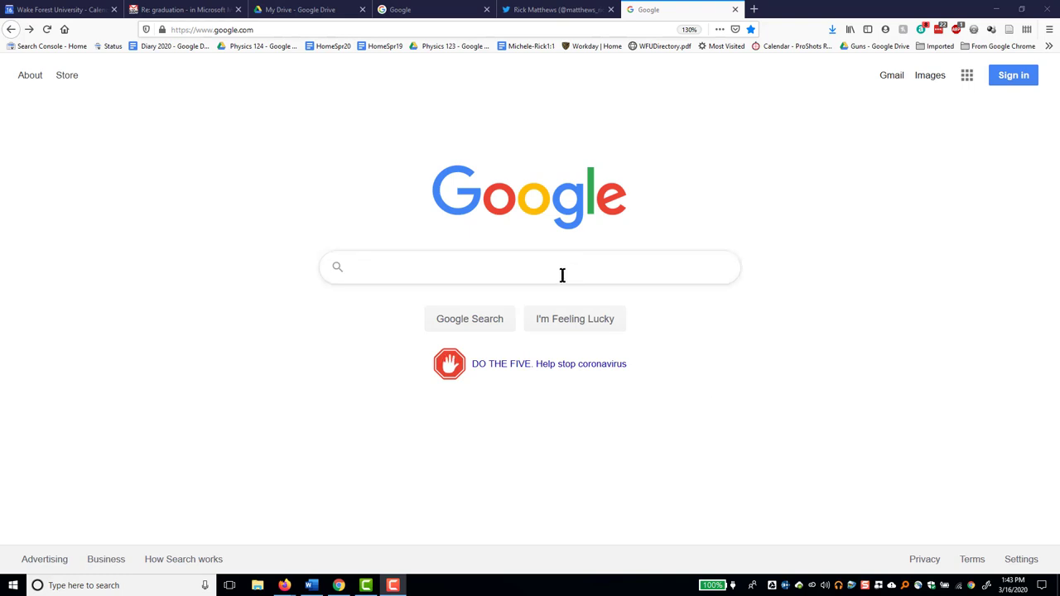
Google 'zoom plugin for firefox' and open the Zoom Scheduler page on Firefox Add-ons
left_click(516, 271)
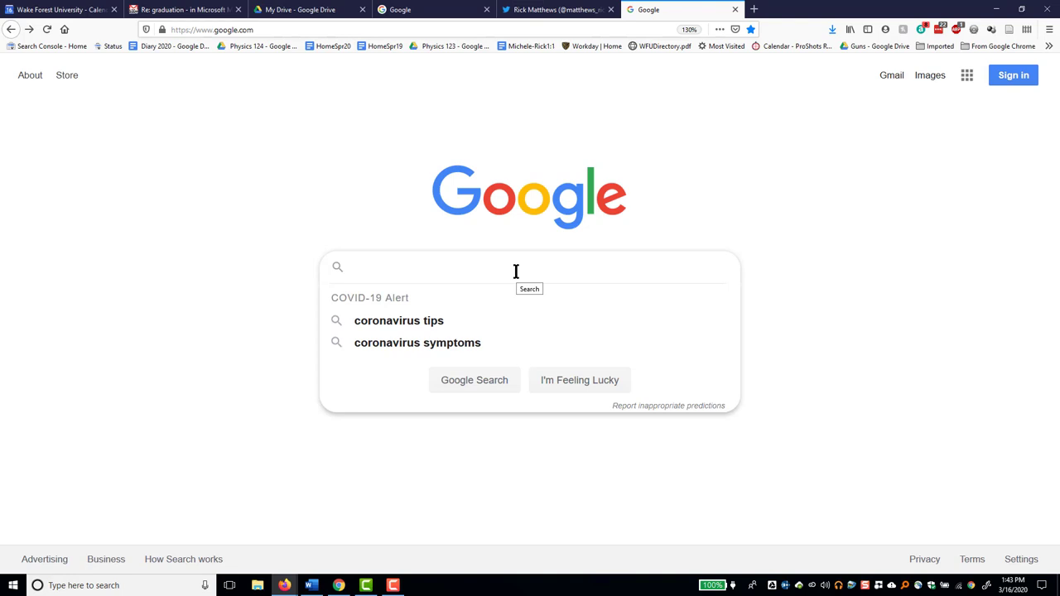
type("zoom")
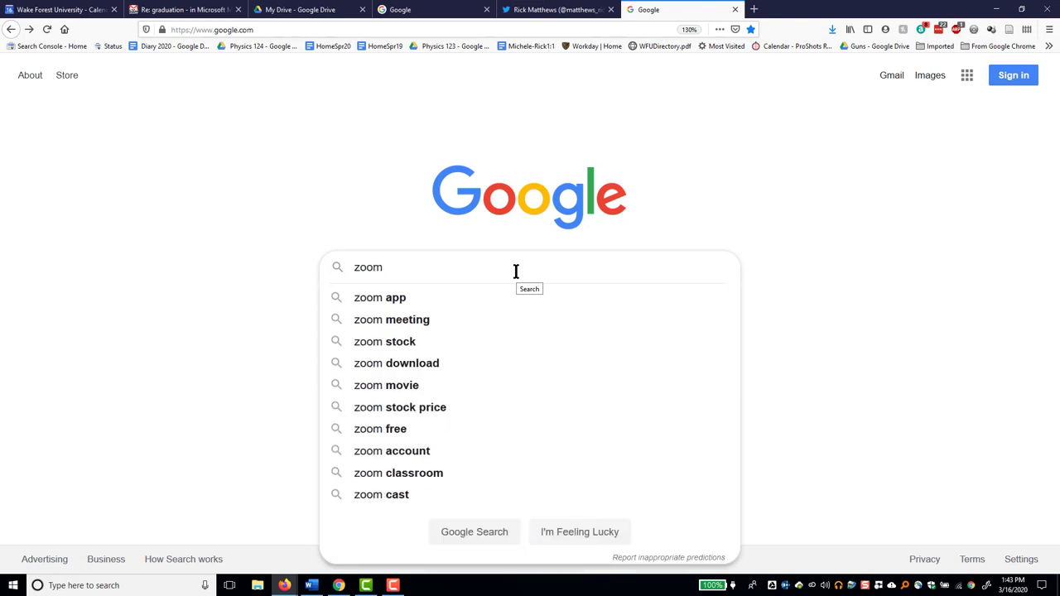
type(" plugin f")
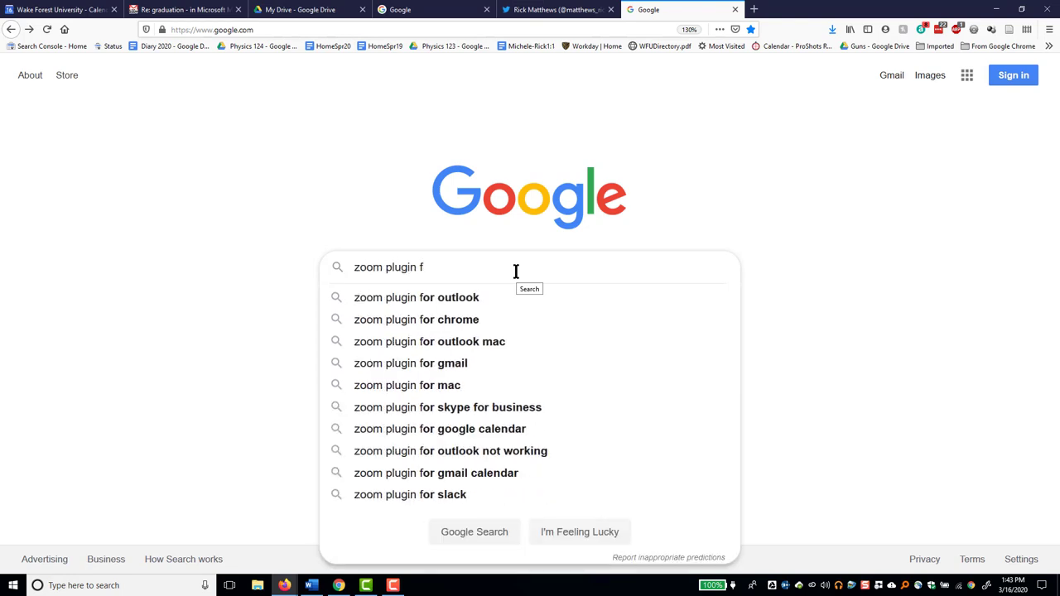
type("or fire")
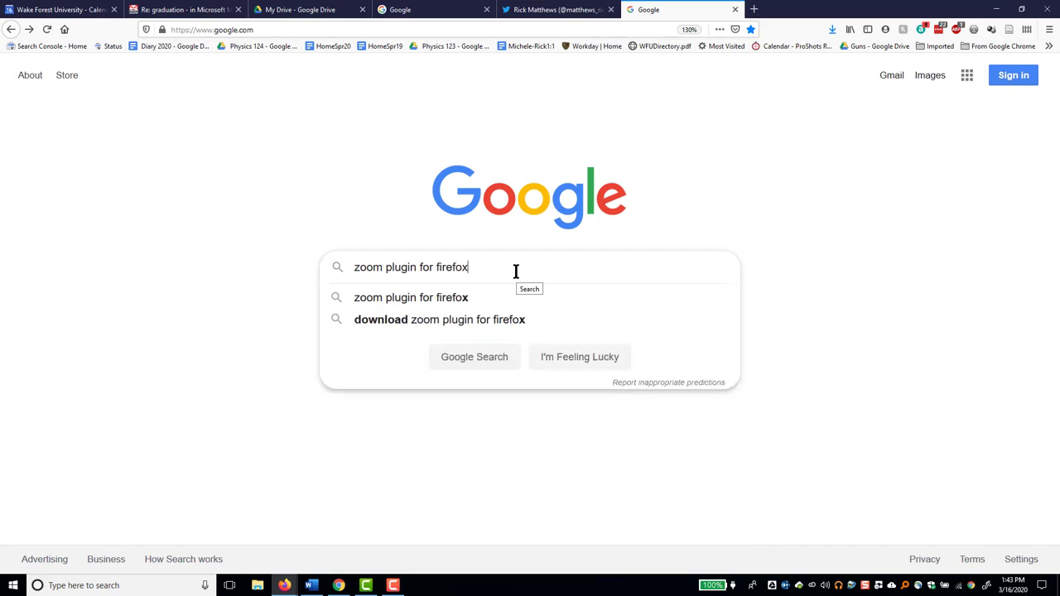
type("fox")
key("Return")
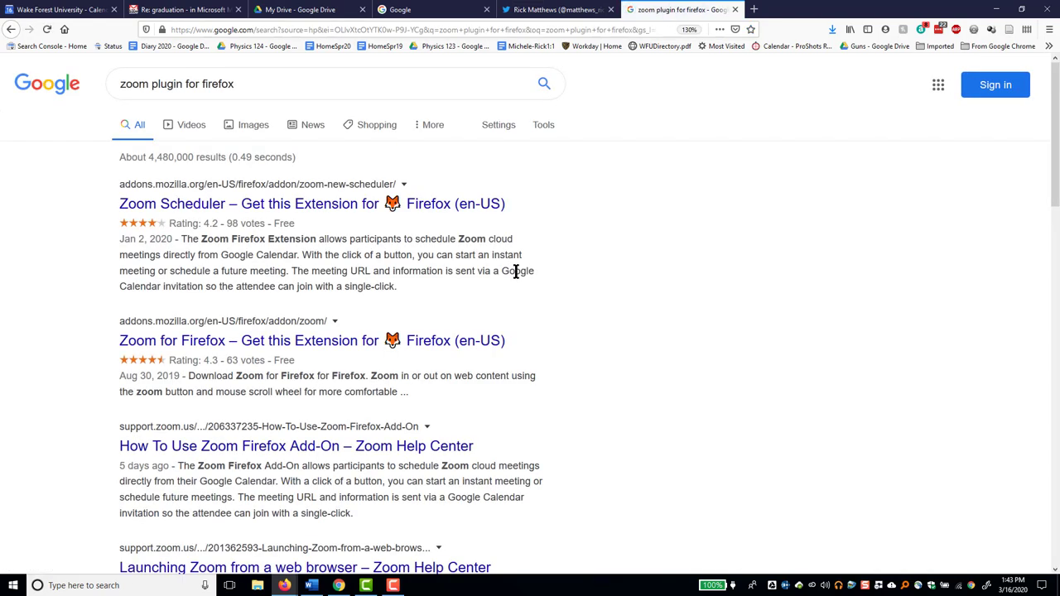
left_click(351, 209)
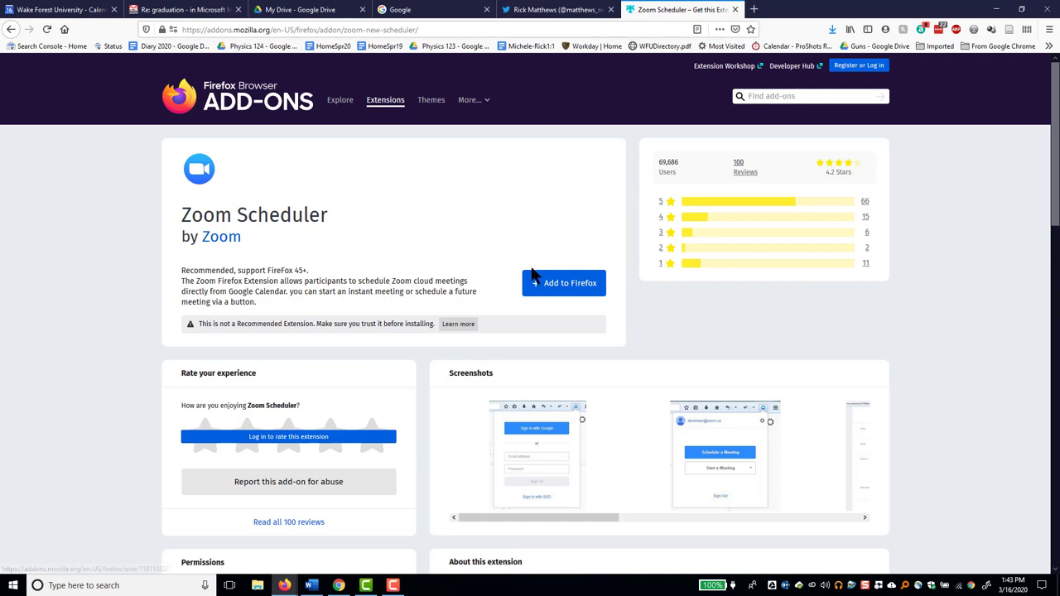
Add Zoom Scheduler to Firefox, grant its permissions, and dismiss the confirmation notice
left_click(560, 284)
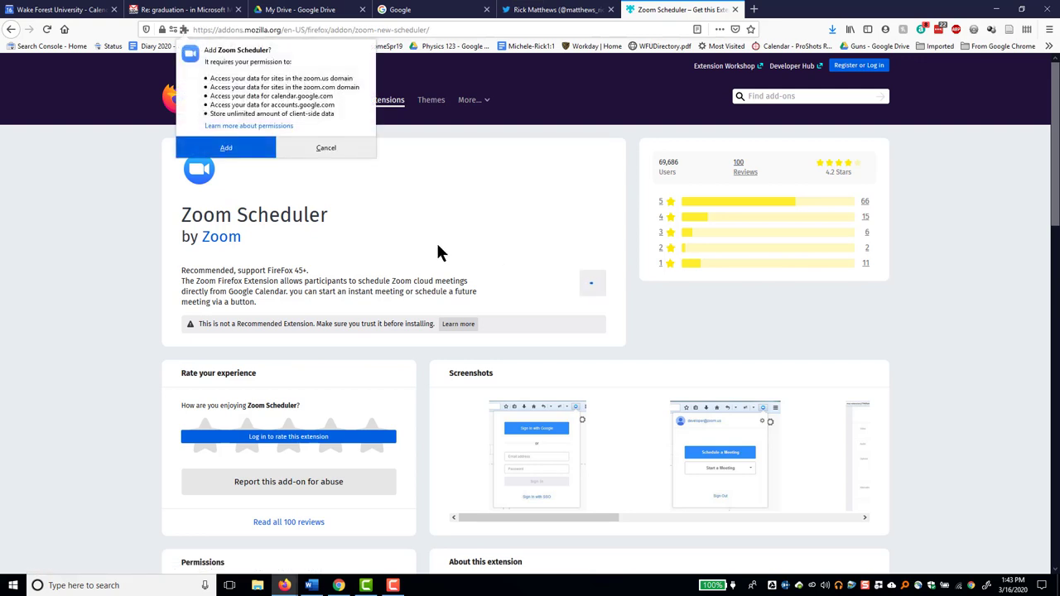
left_click(229, 149)
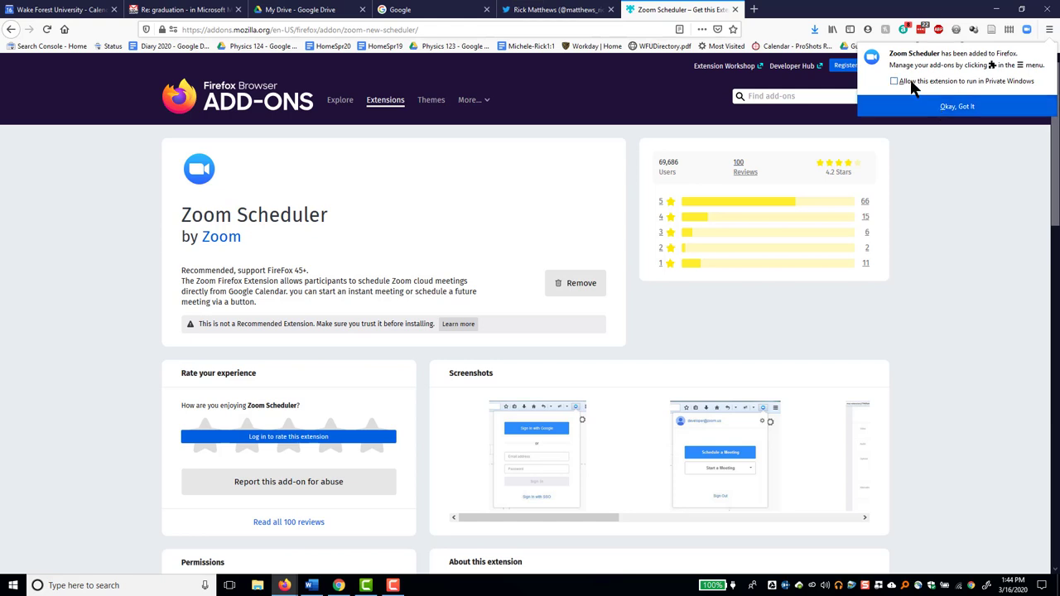
left_click(908, 108)
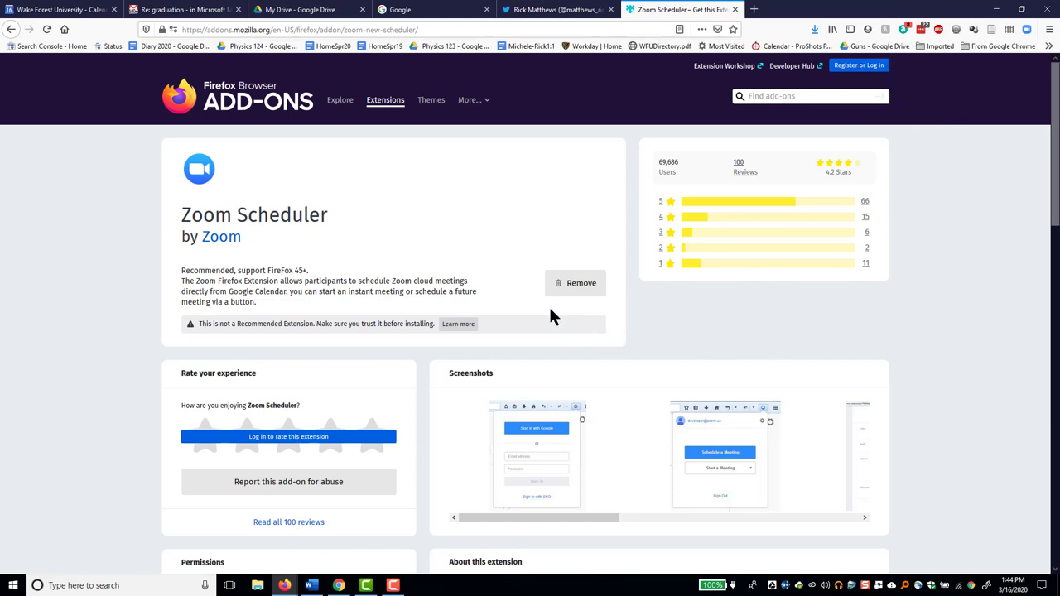
Create a Tuesday, March 17, 4:30–5:30pm event titled 'Check on latest outbreak' in the full editor
left_click(91, 15)
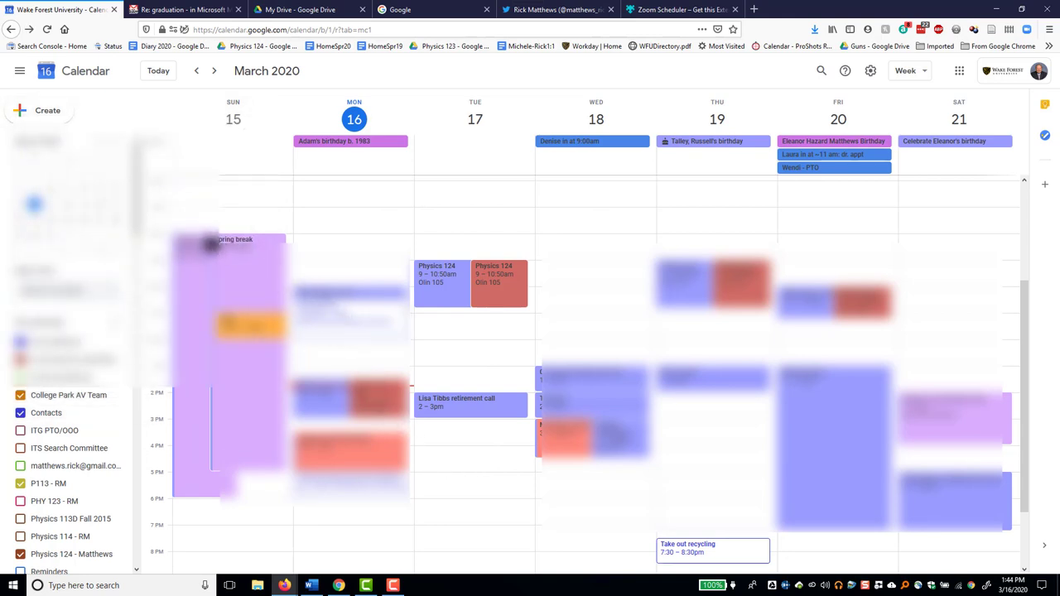
left_click(464, 458)
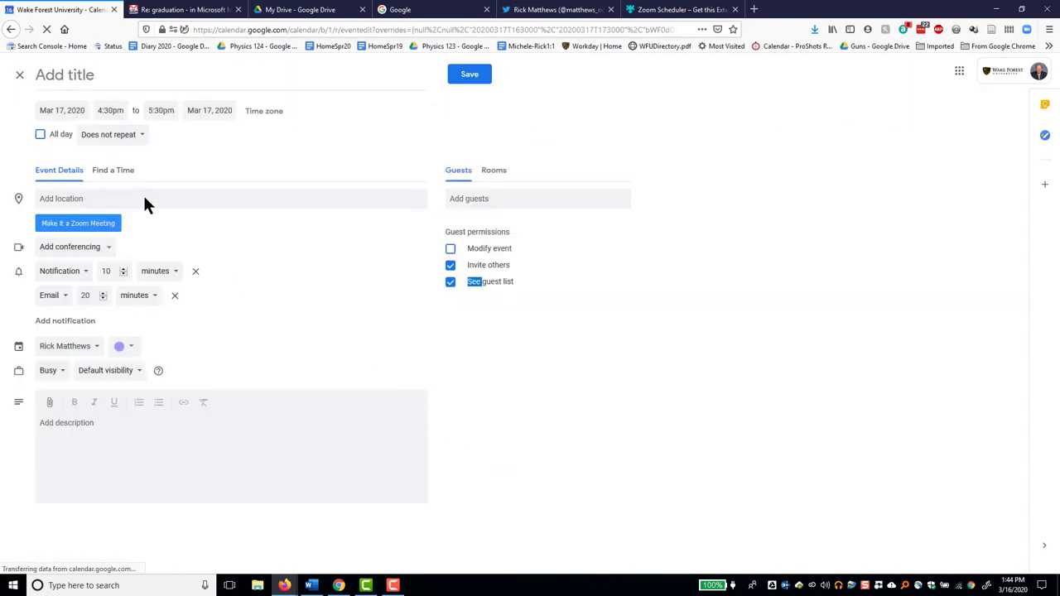
left_click(92, 86)
type("Check on")
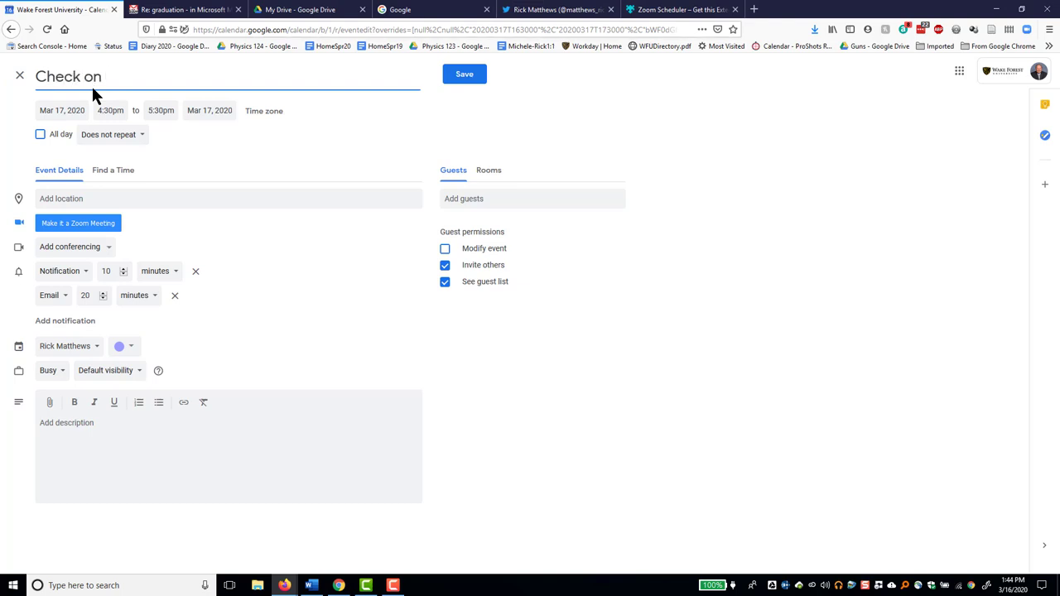
type(" latest outbreak")
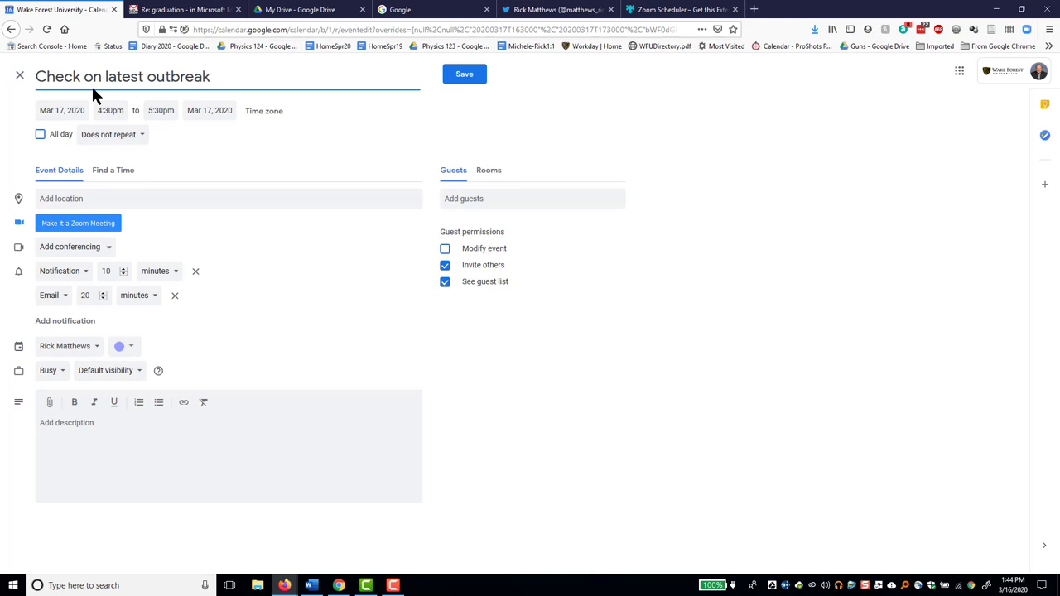
Make 'Check on latest outbreak' a Zoom meeting and review its Schedule Options
left_click(95, 228)
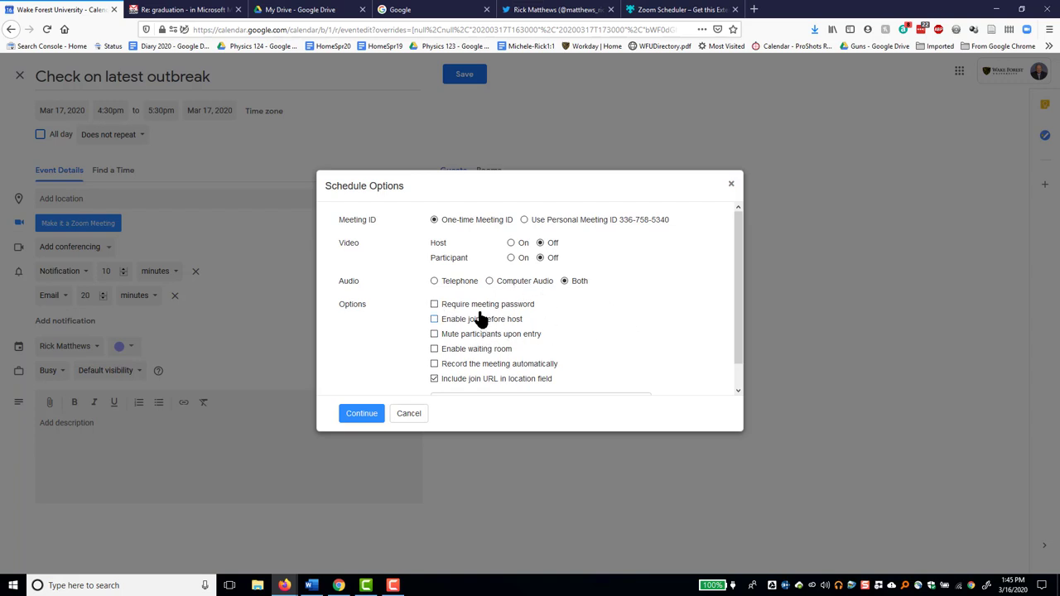
scroll(481, 328, "down", 1)
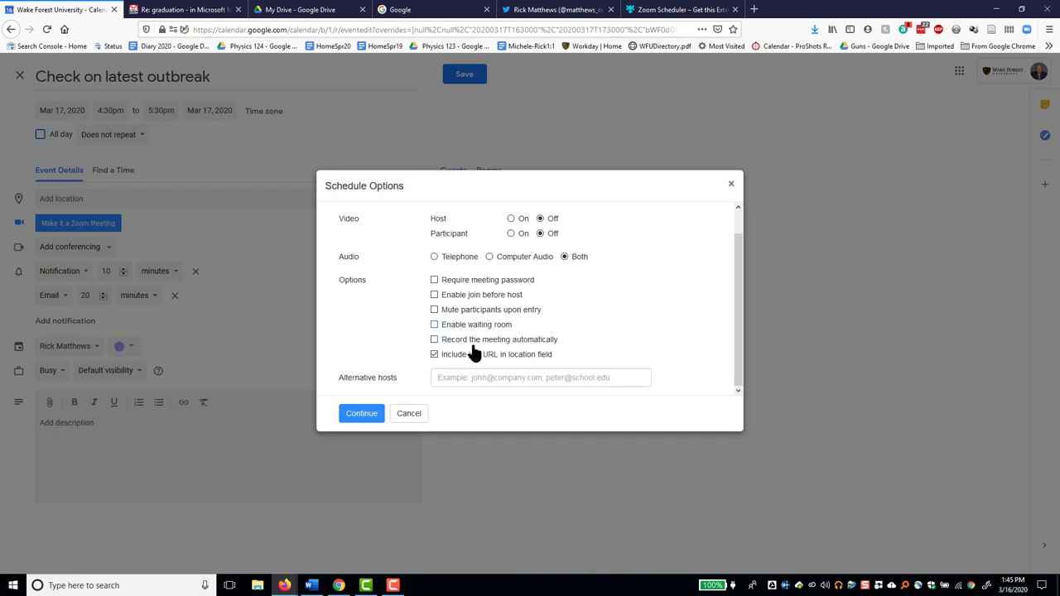
Accept the Zoom options, save the event, and view its Zoom link and dial-in details
left_click(358, 421)
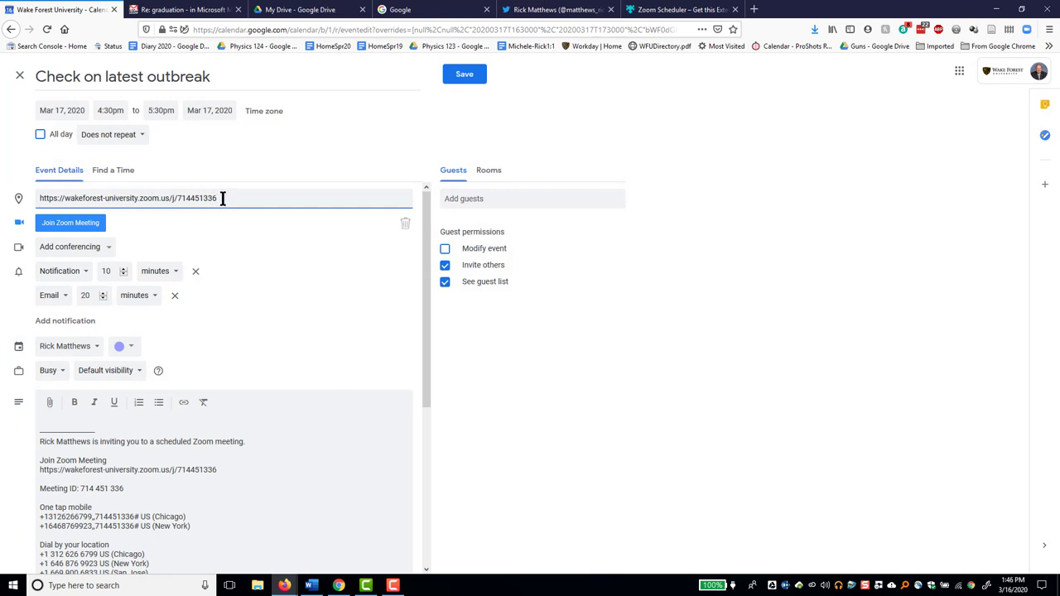
left_click(462, 75)
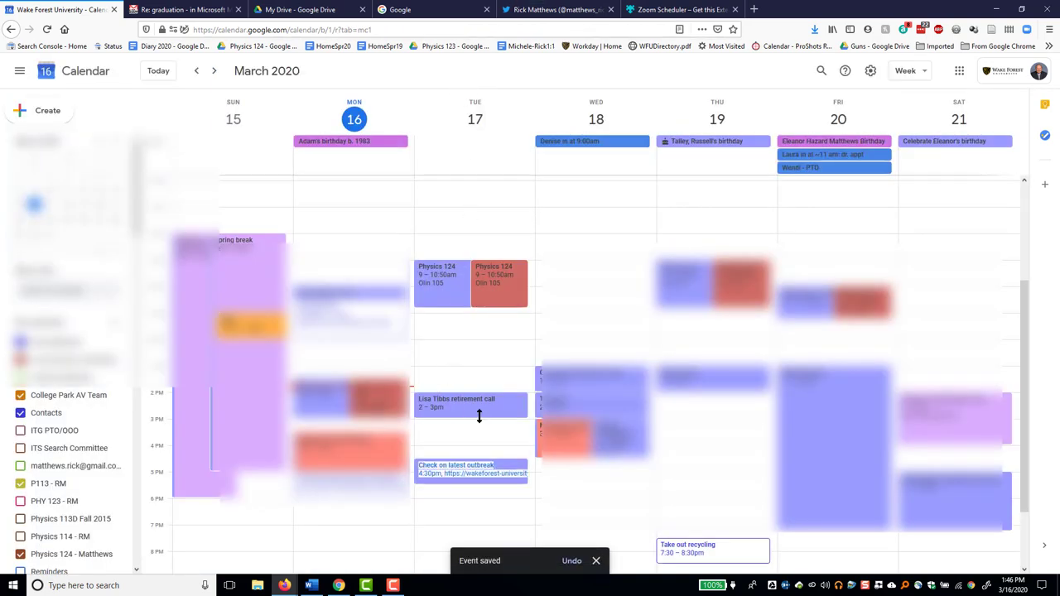
left_click(474, 471)
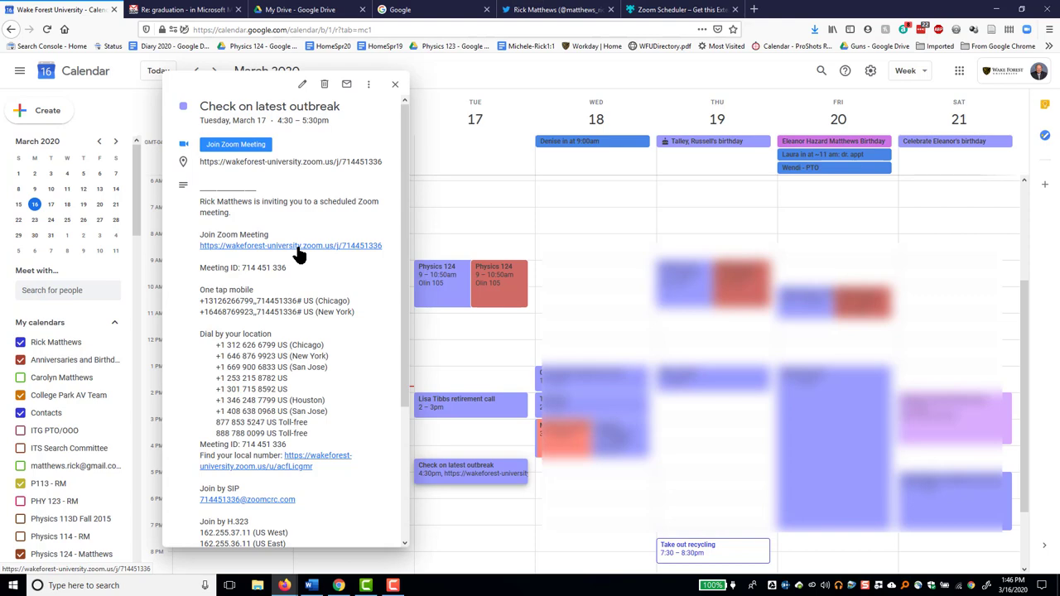
Close the event details and bring Chrome up full-screen
left_click(395, 88)
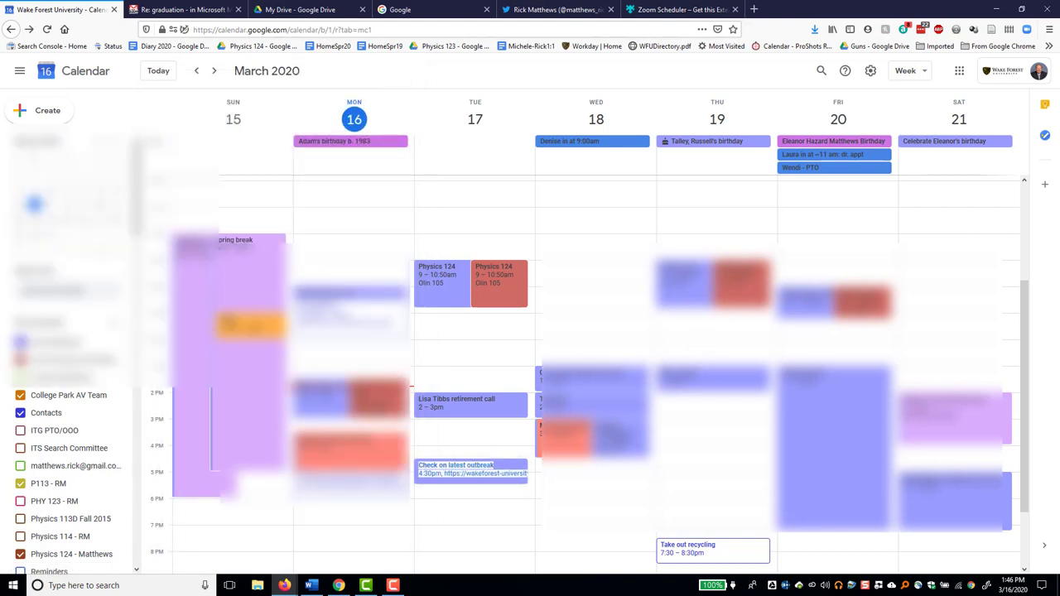
left_click(339, 585)
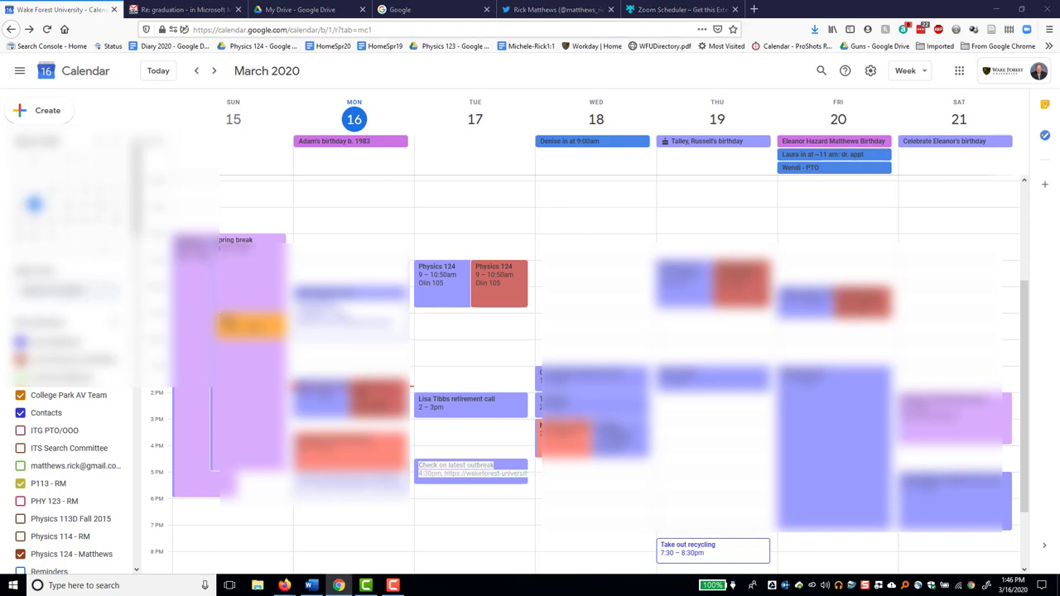
left_click_drag(266, 36, 631, 86)
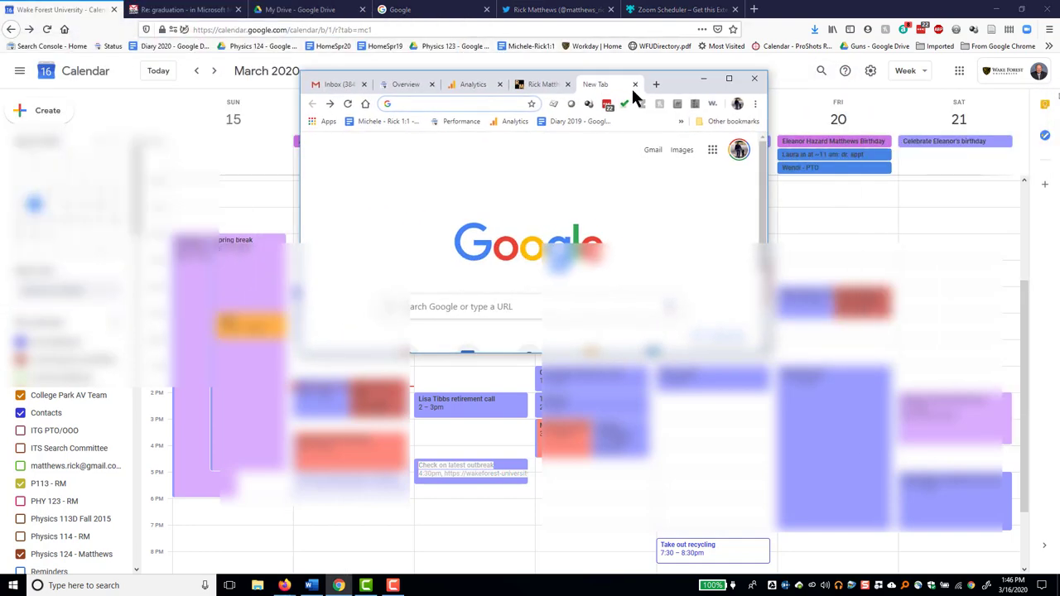
left_click(729, 78)
Search Google in Chrome for 'zoom chrome plugin'
left_click(521, 237)
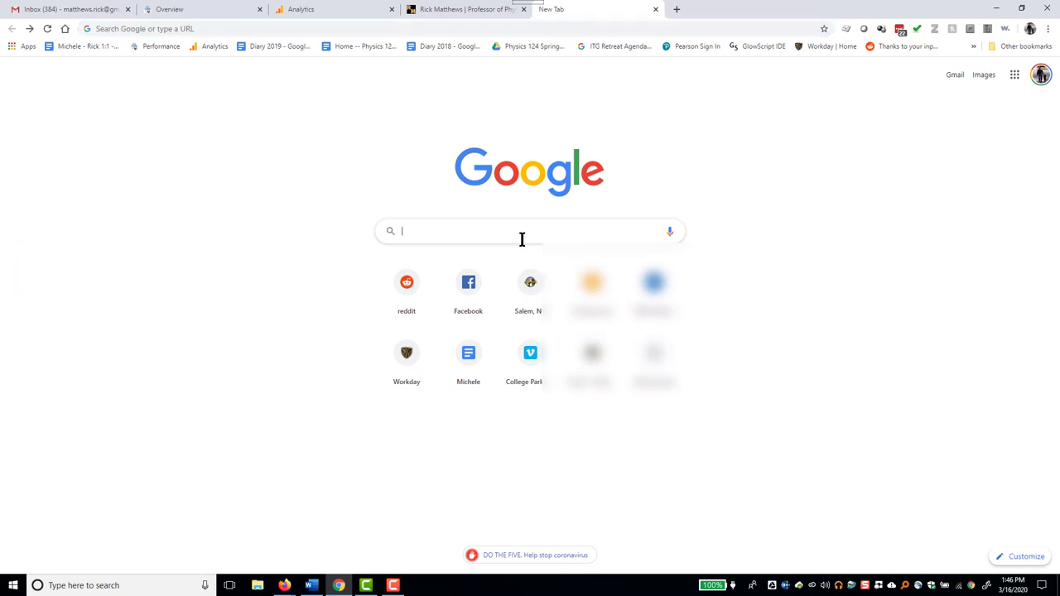
type("zoom")
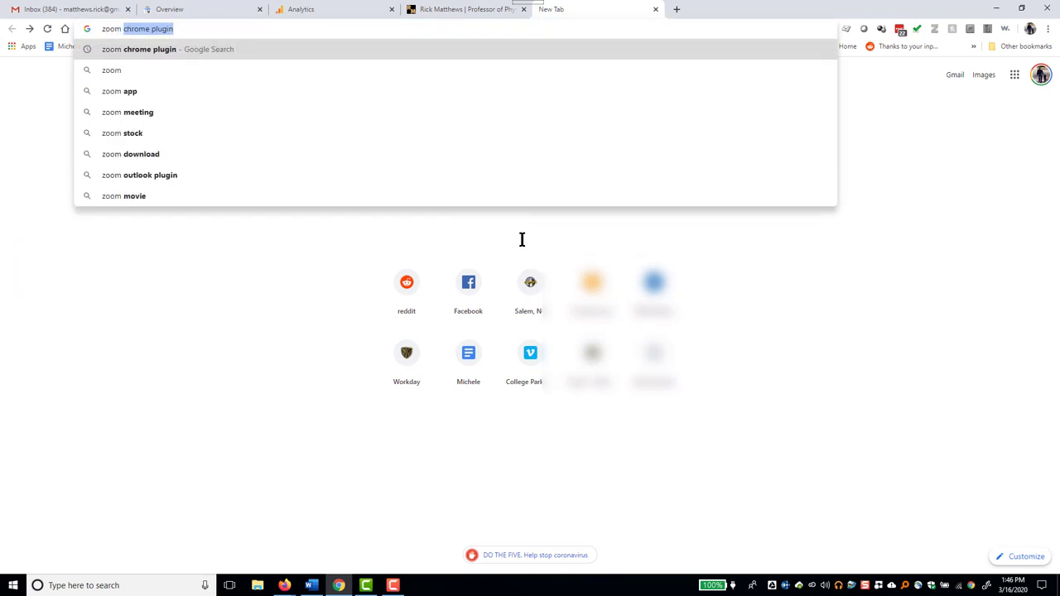
key("Return")
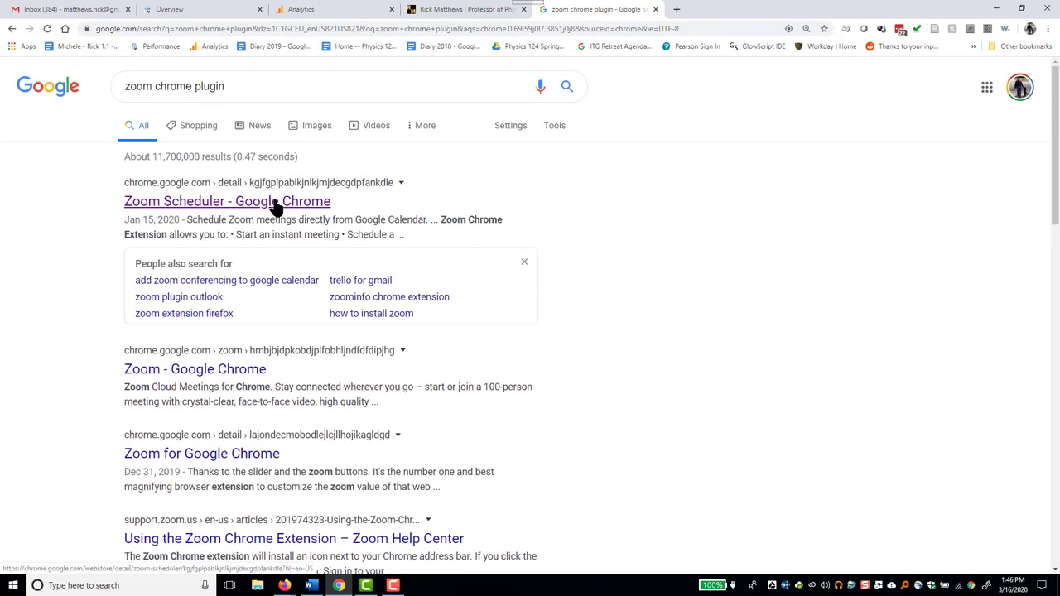
Install Zoom Scheduler from its Chrome Web Store page and dismiss the added-extension notice
left_click(276, 204)
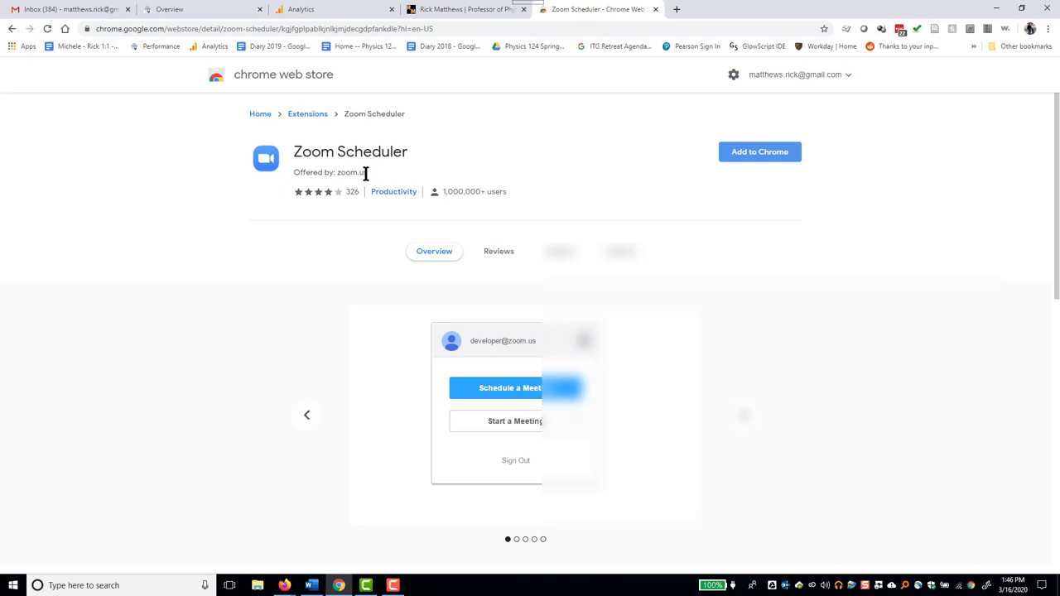
left_click(749, 152)
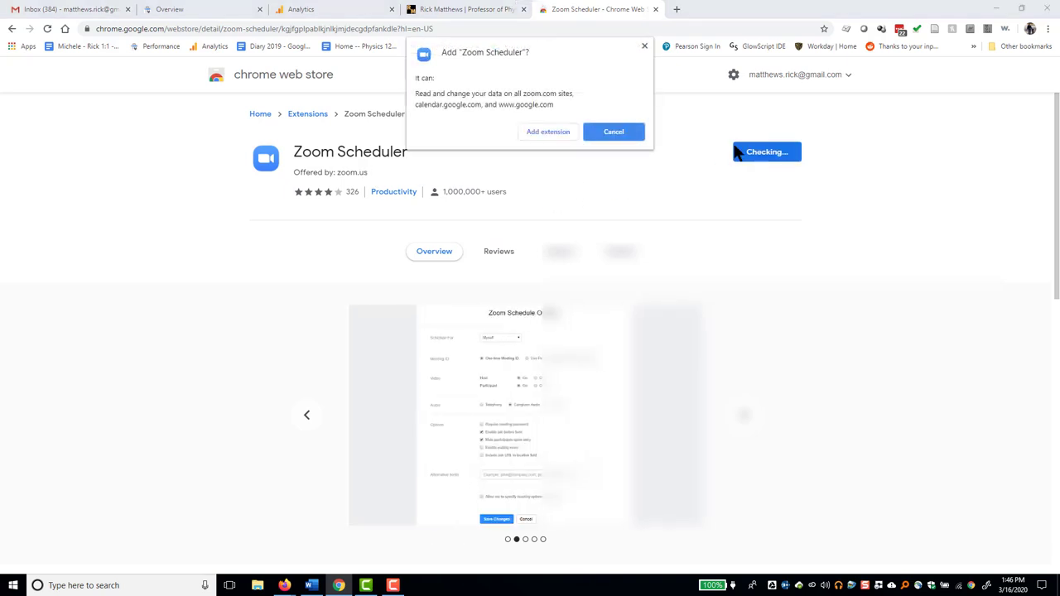
left_click(548, 132)
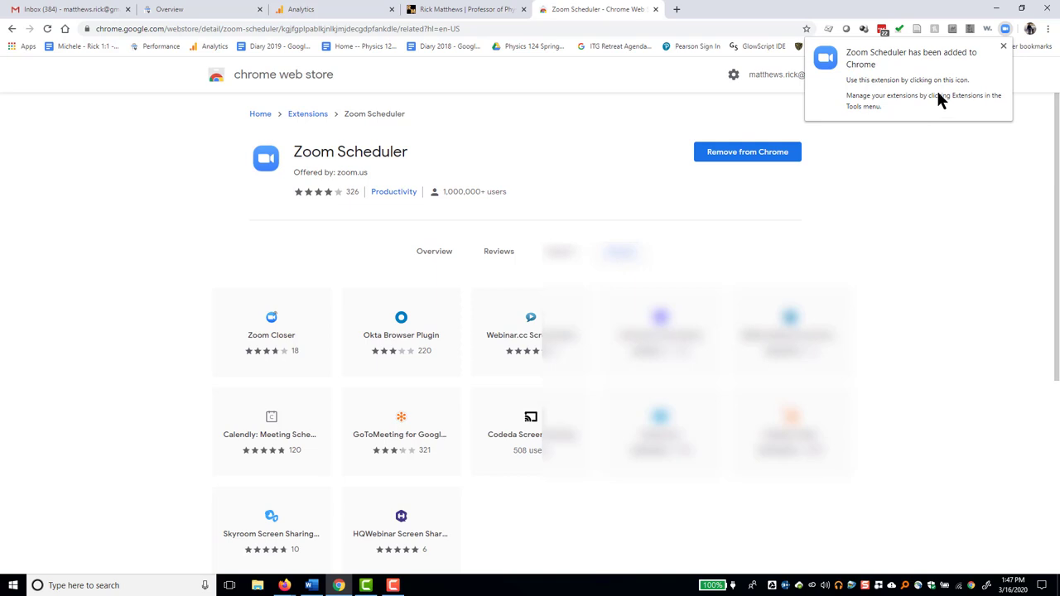
left_click(1003, 43)
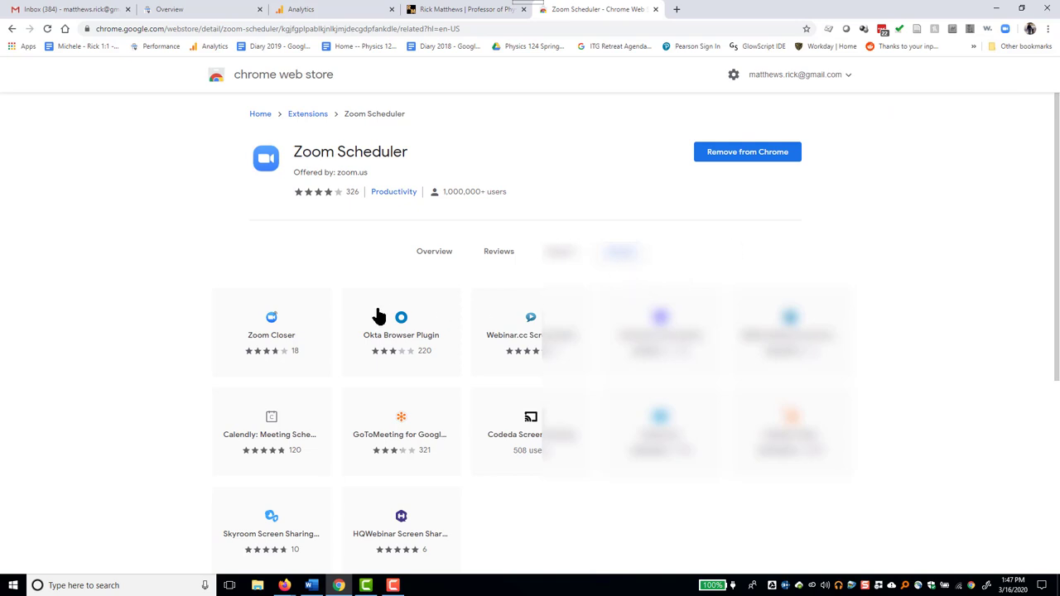